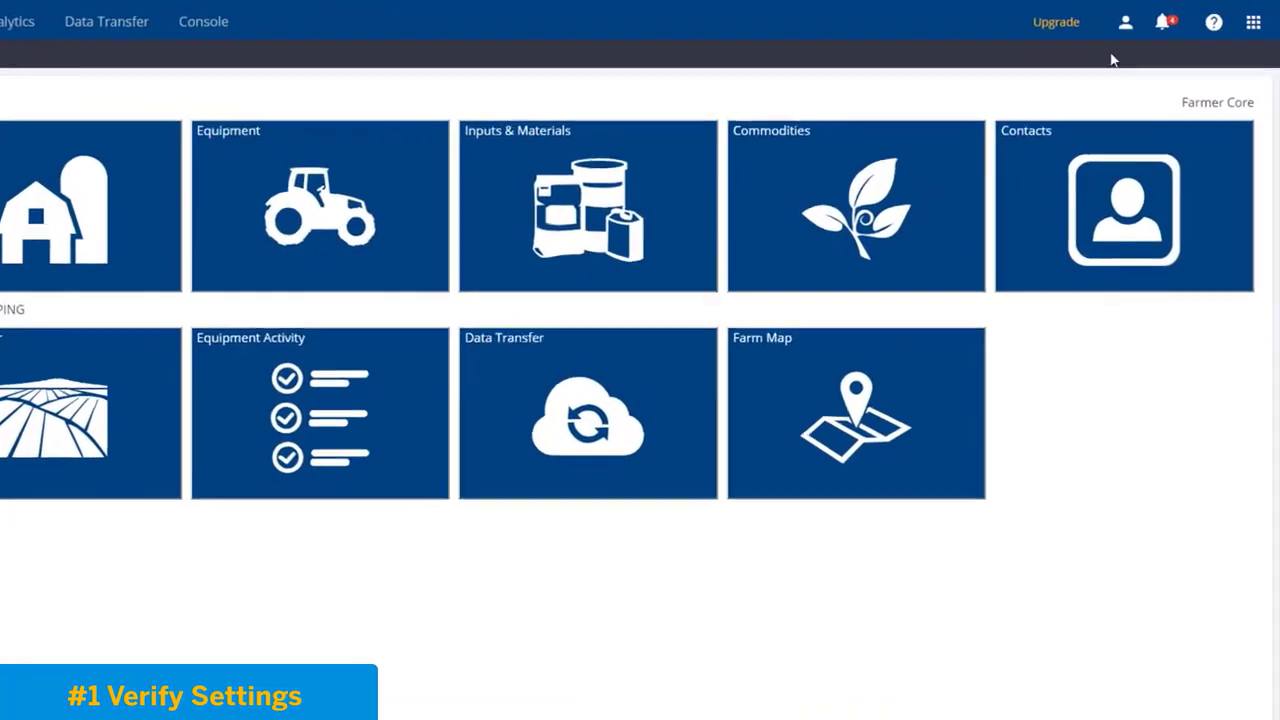
Step: Open My Settings from the account menu to check time zone, purchaser organization and U.S. units
{"action": "left_click", "coordinate": [1155, 17]}
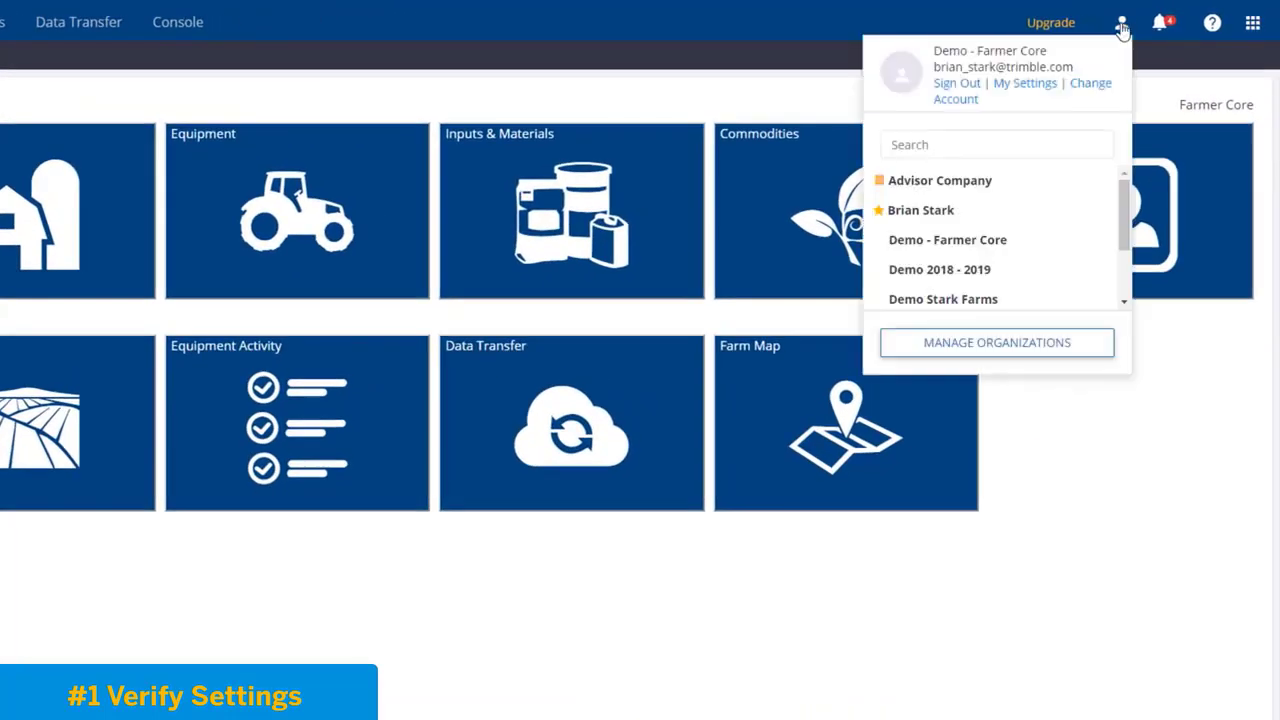
{"action": "left_click", "coordinate": [1033, 90]}
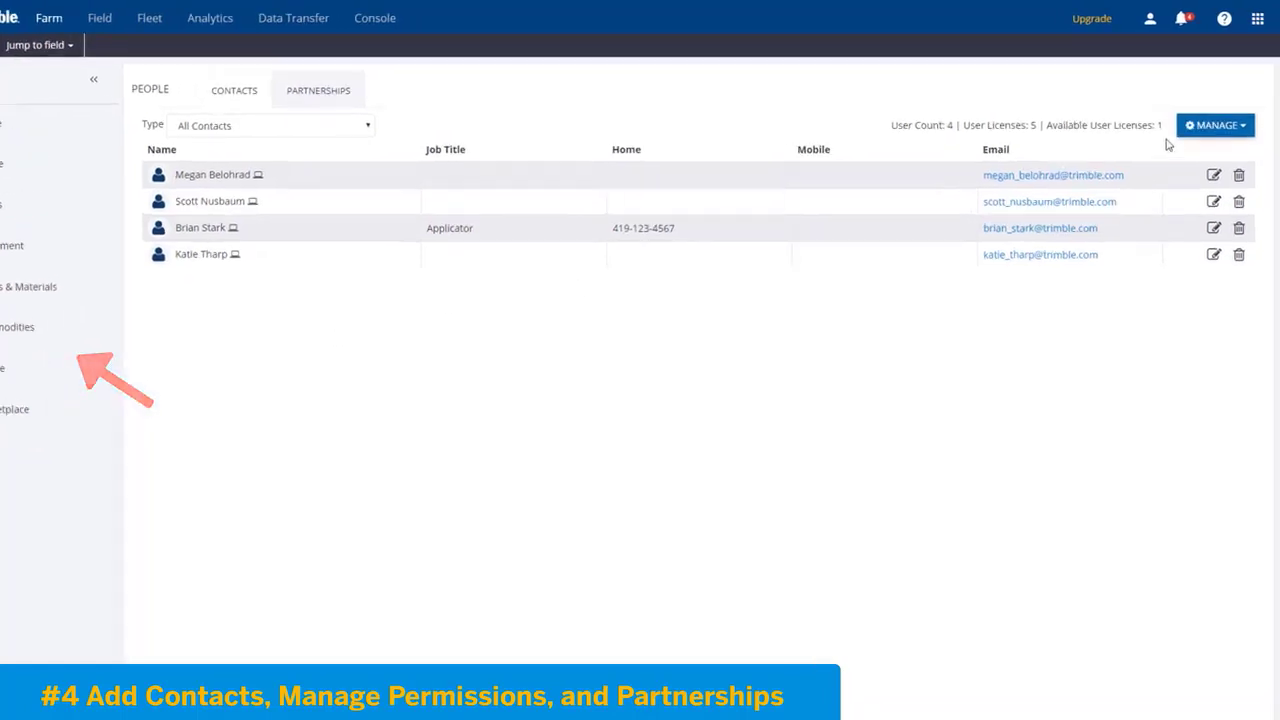
Step: Give the contact limited web access with no mobile access, and remove Financial Access
{"action": "left_click", "coordinate": [1240, 122]}
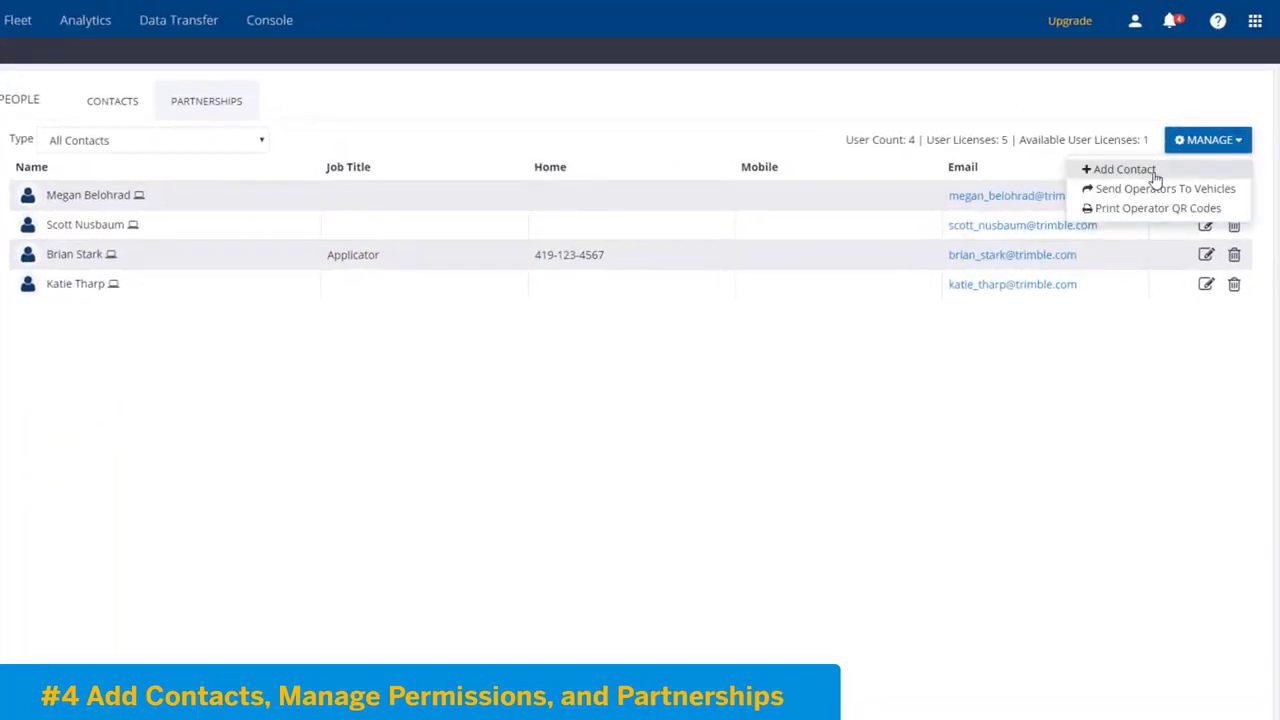
{"action": "left_click", "coordinate": [1206, 256]}
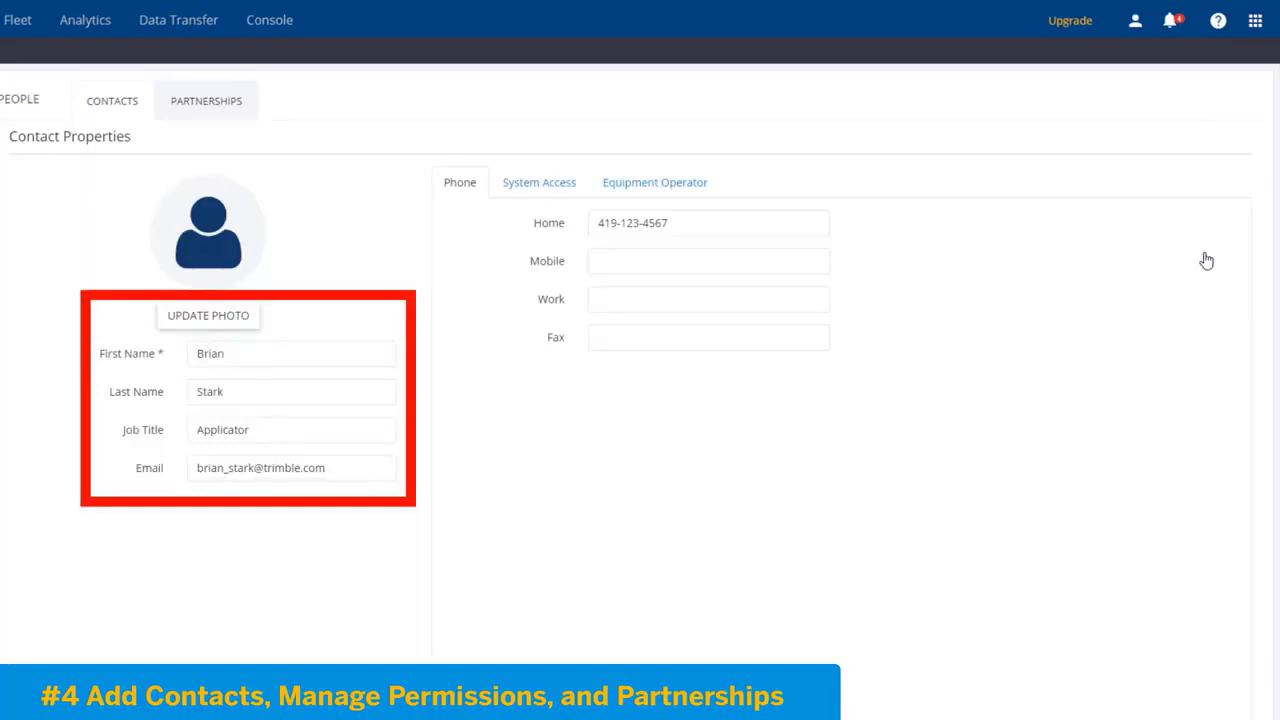
{"action": "left_click", "coordinate": [537, 193]}
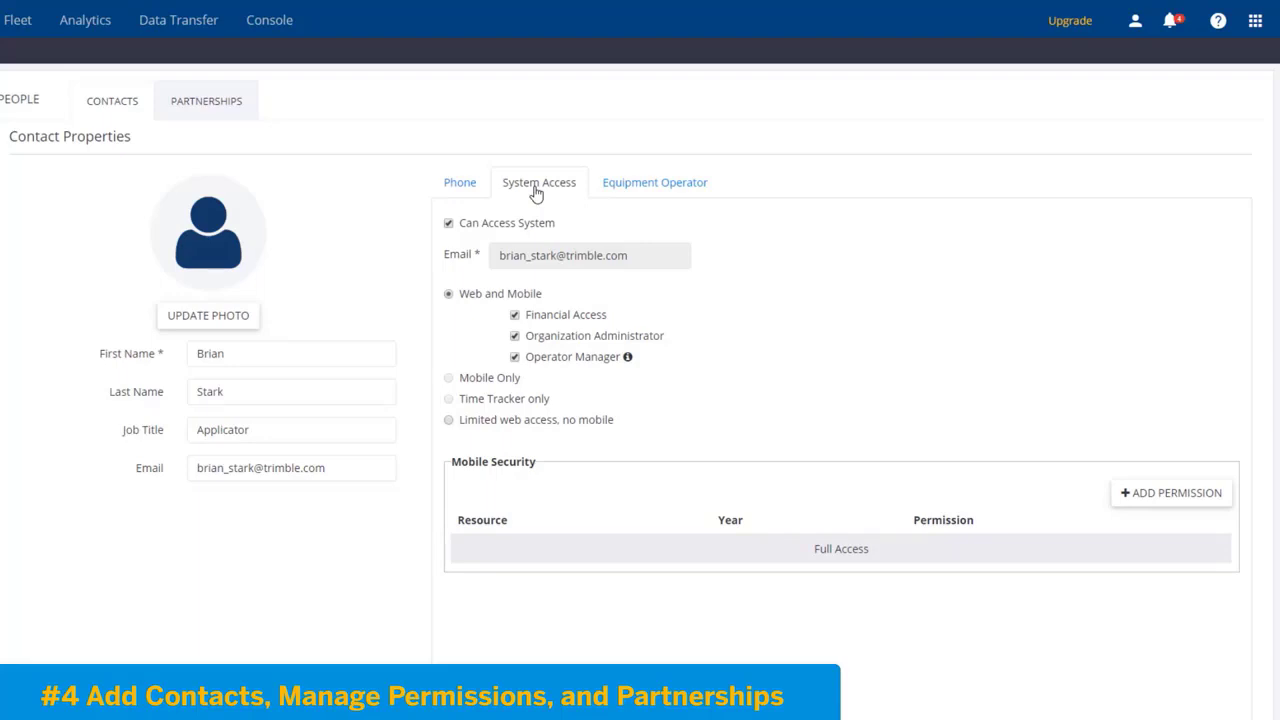
{"action": "left_click", "coordinate": [516, 317]}
{"action": "left_click", "coordinate": [448, 420]}
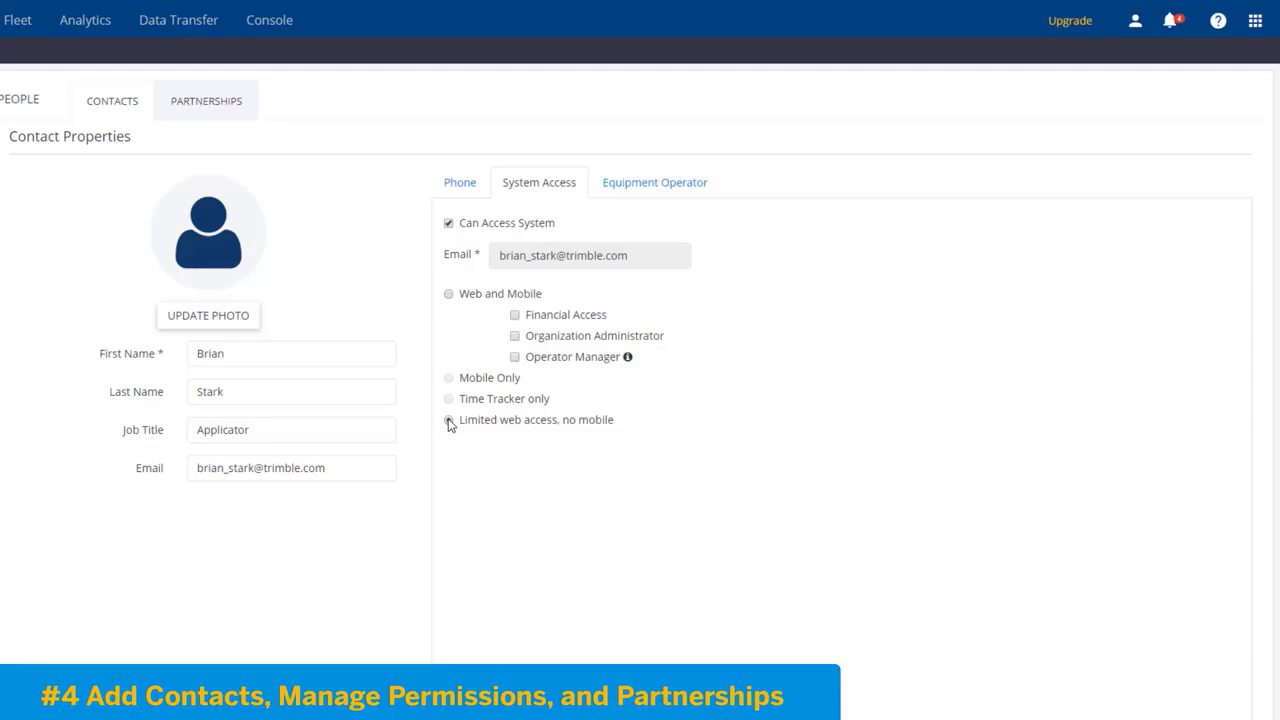
Step: Open an empty Add Partnership form from the Partnerships tab
{"action": "left_click", "coordinate": [223, 106]}
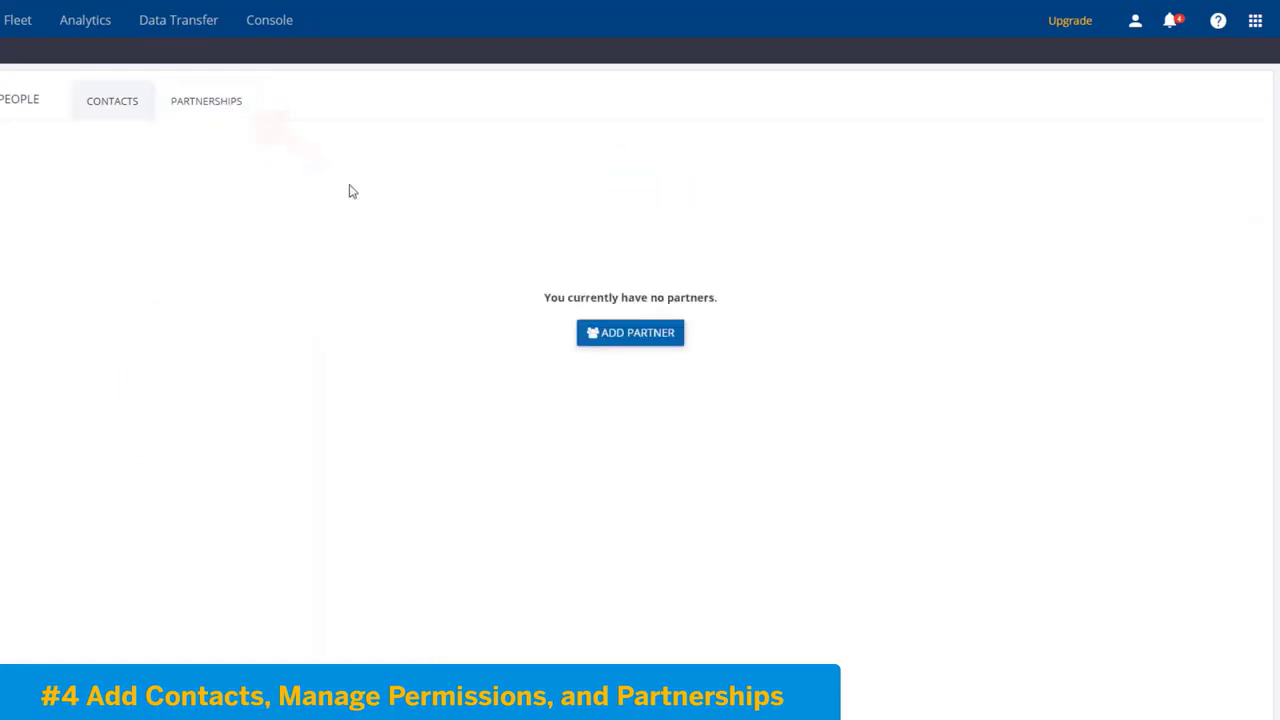
{"action": "left_click", "coordinate": [632, 340]}
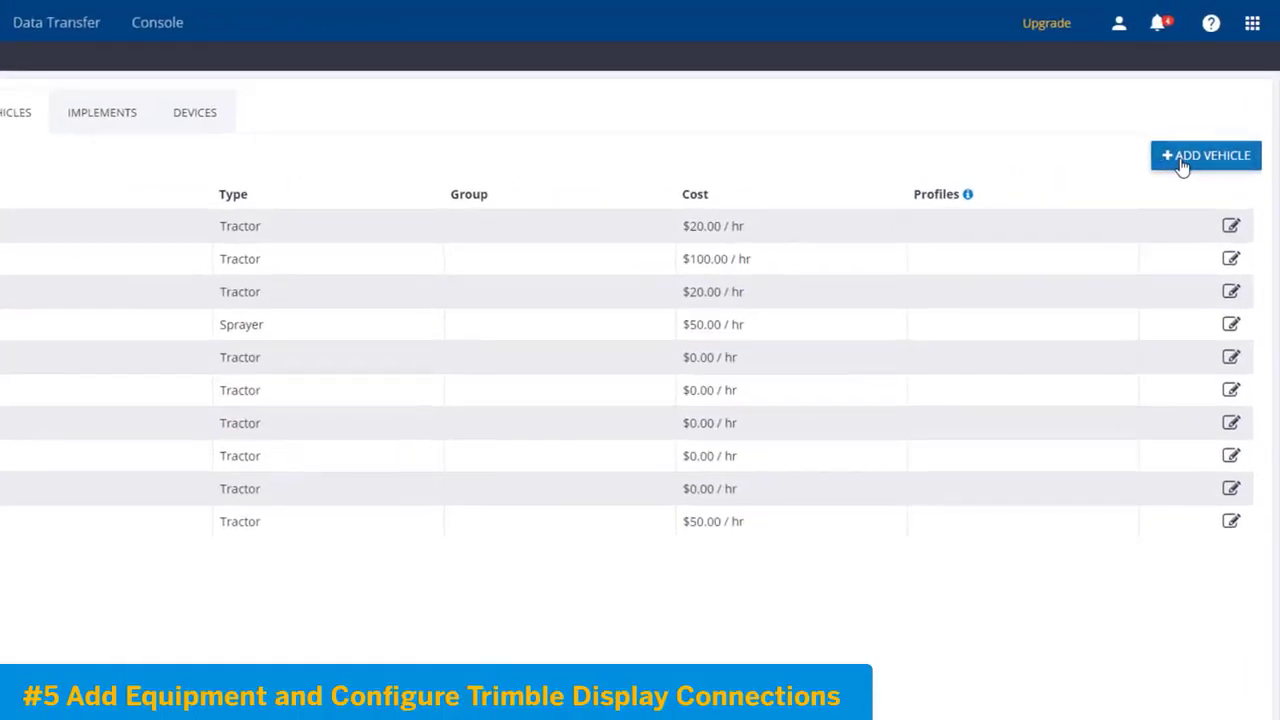
Step: Start a new vehicle, check the manufacturer list, and open the new Display Device form
{"action": "left_click", "coordinate": [1201, 127]}
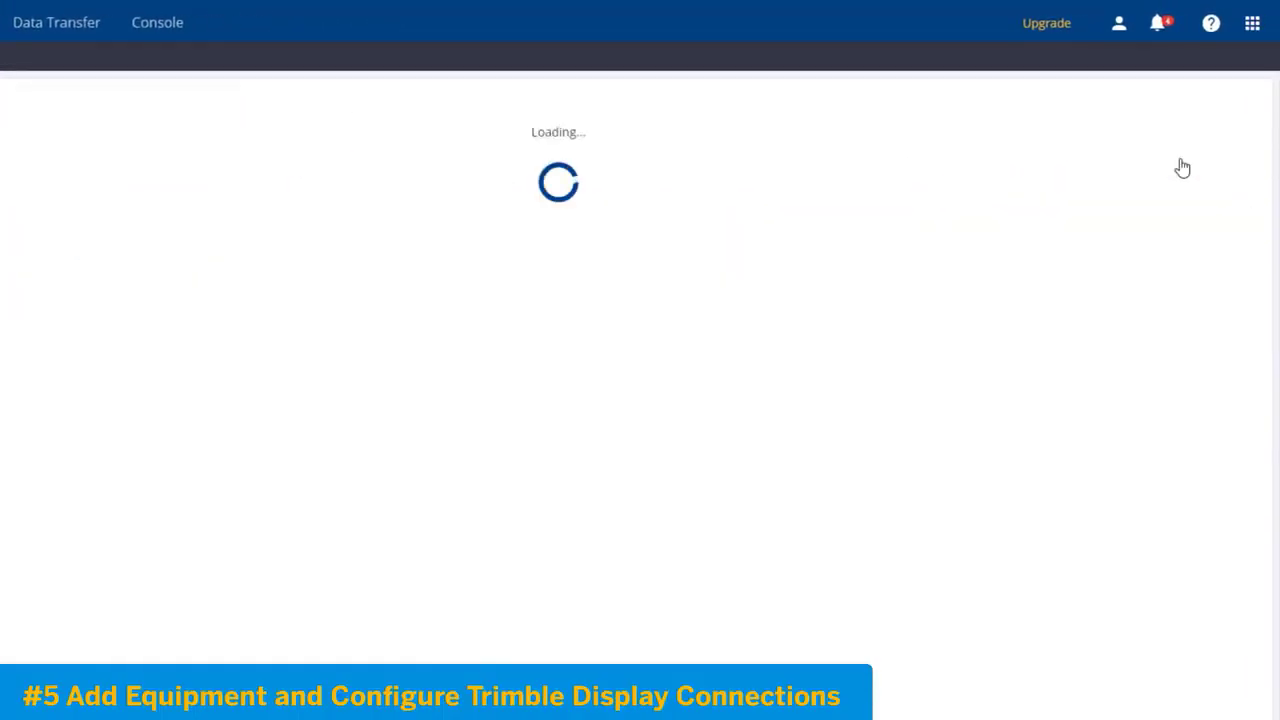
{"action": "left_click", "coordinate": [530, 212]}
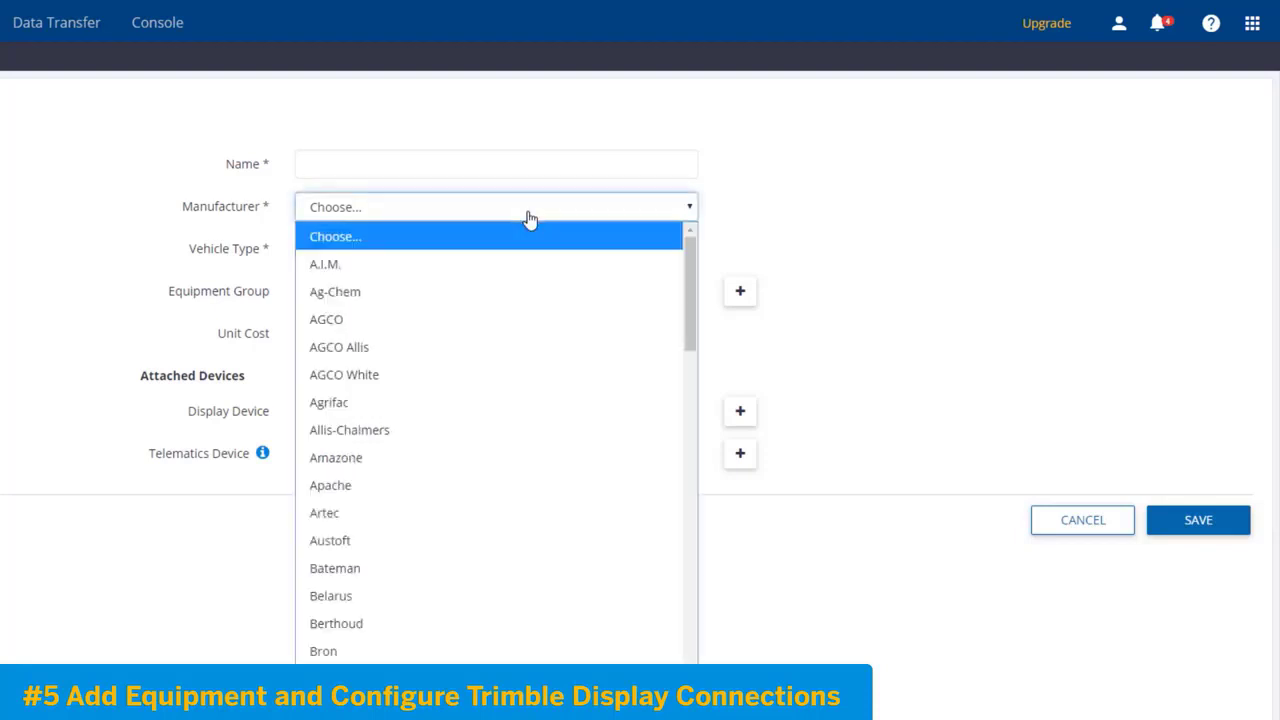
{"action": "left_click", "coordinate": [530, 219]}
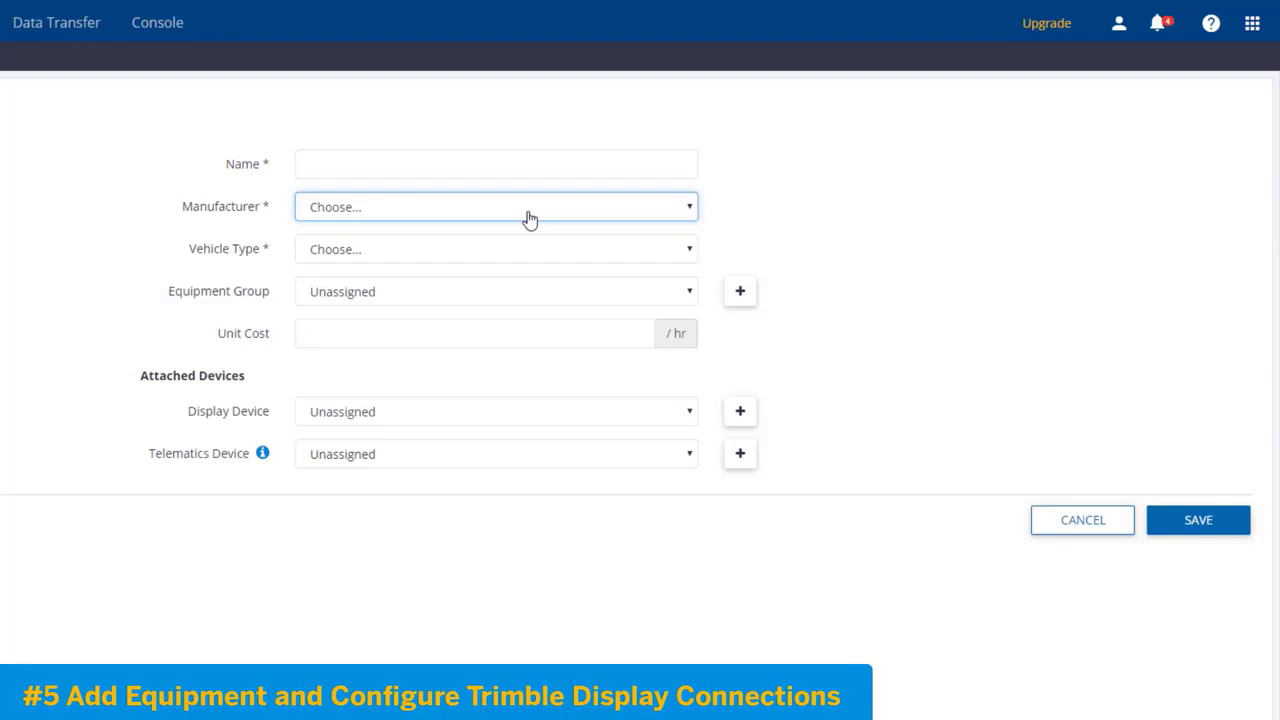
{"action": "left_click", "coordinate": [741, 413]}
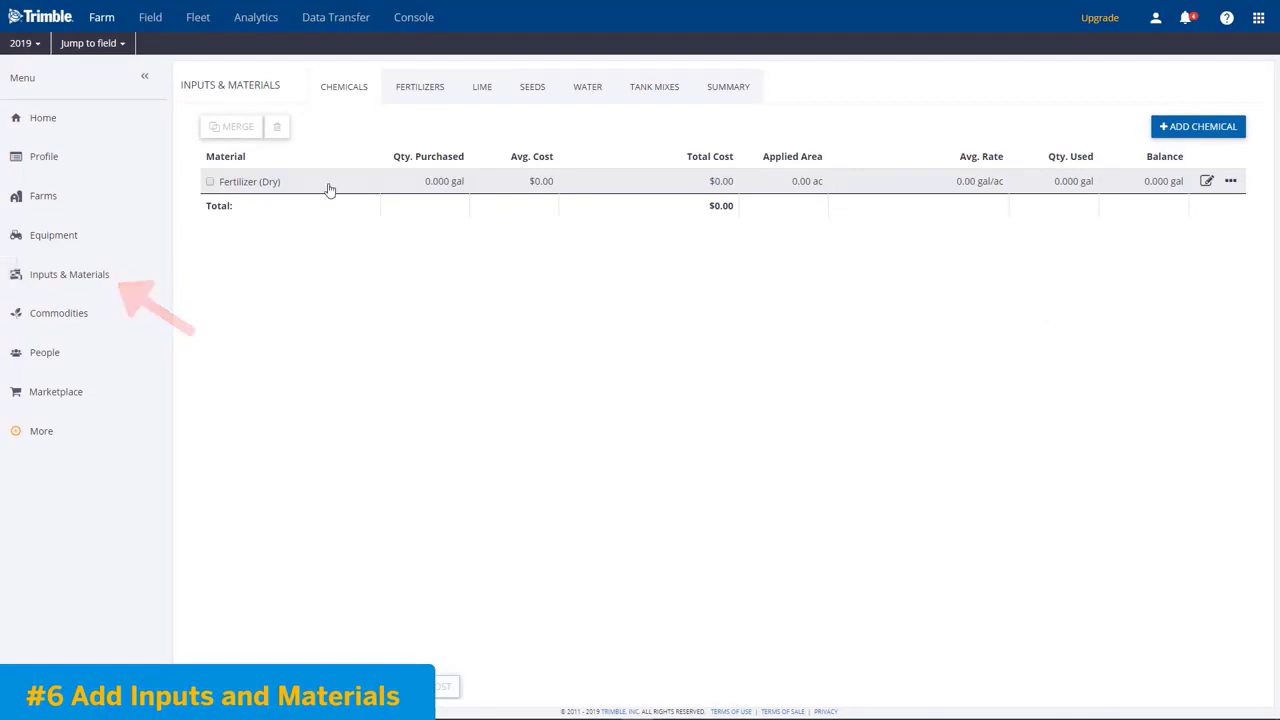
Step: Browse the Fertilizer, Seed and Tank Mix lists, then return to Chemicals
{"action": "left_click", "coordinate": [418, 99]}
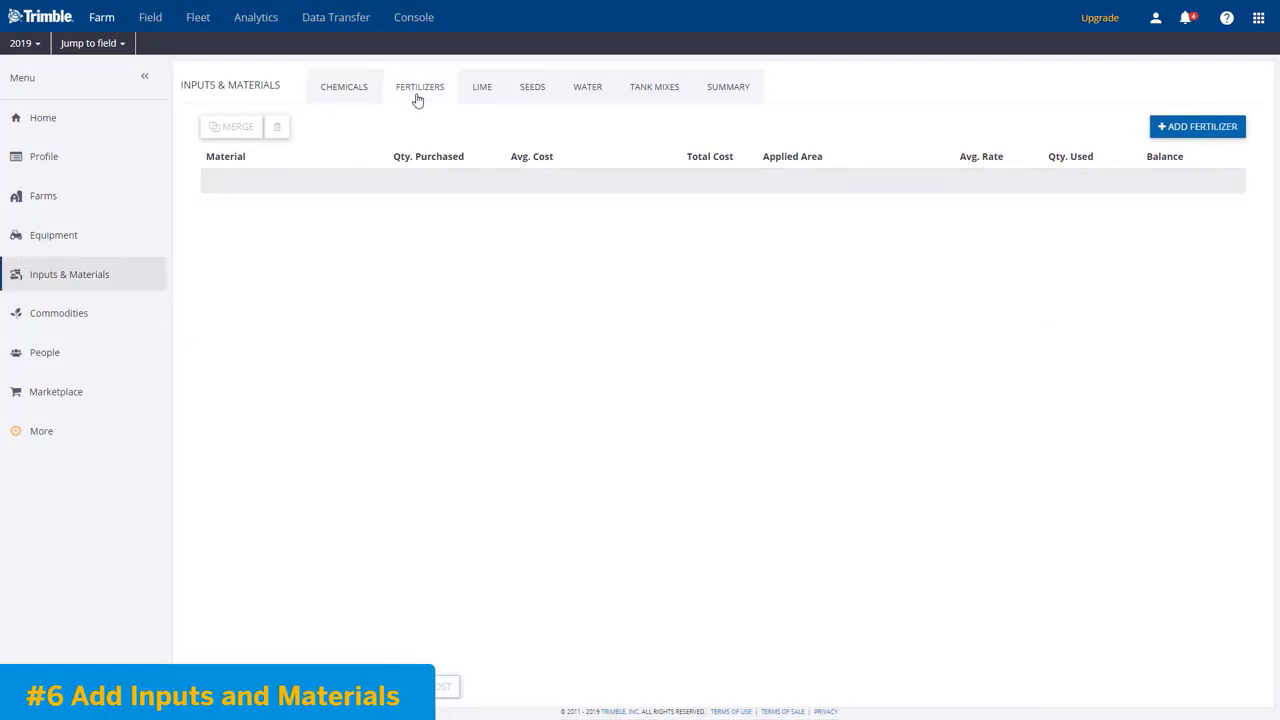
{"action": "left_click", "coordinate": [530, 90]}
{"action": "left_click", "coordinate": [657, 96]}
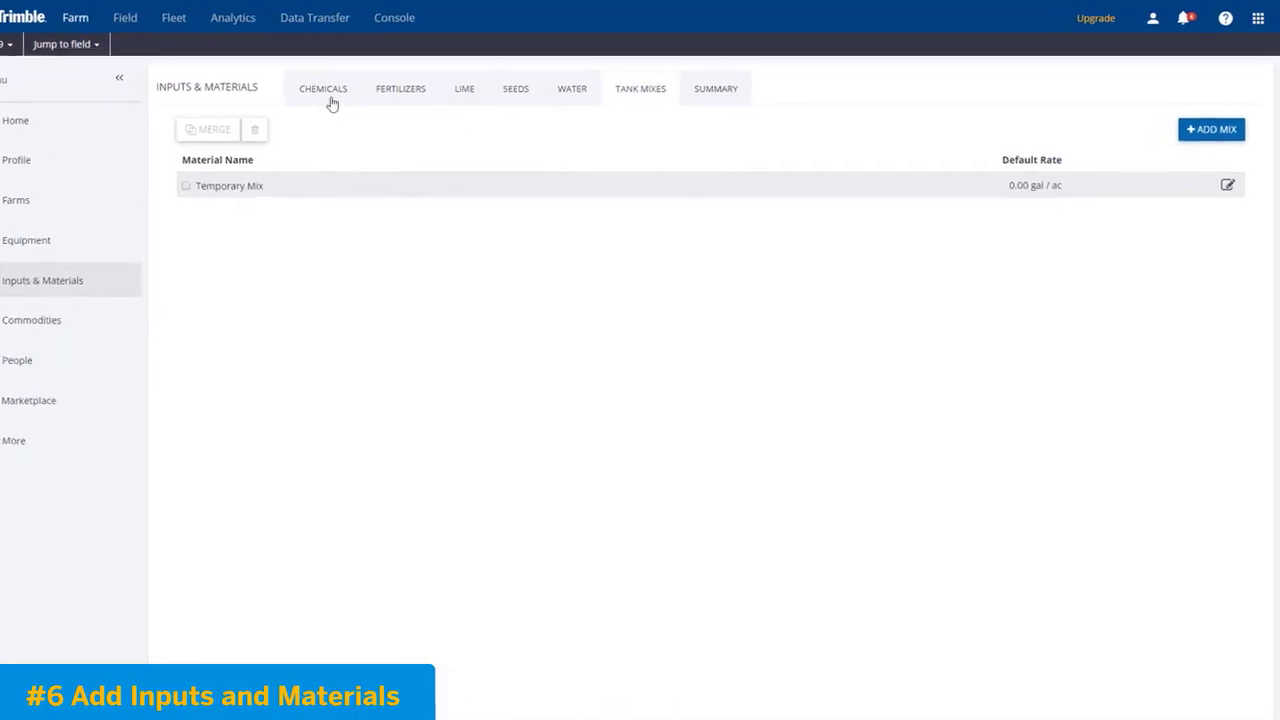
{"action": "left_click", "coordinate": [346, 95]}
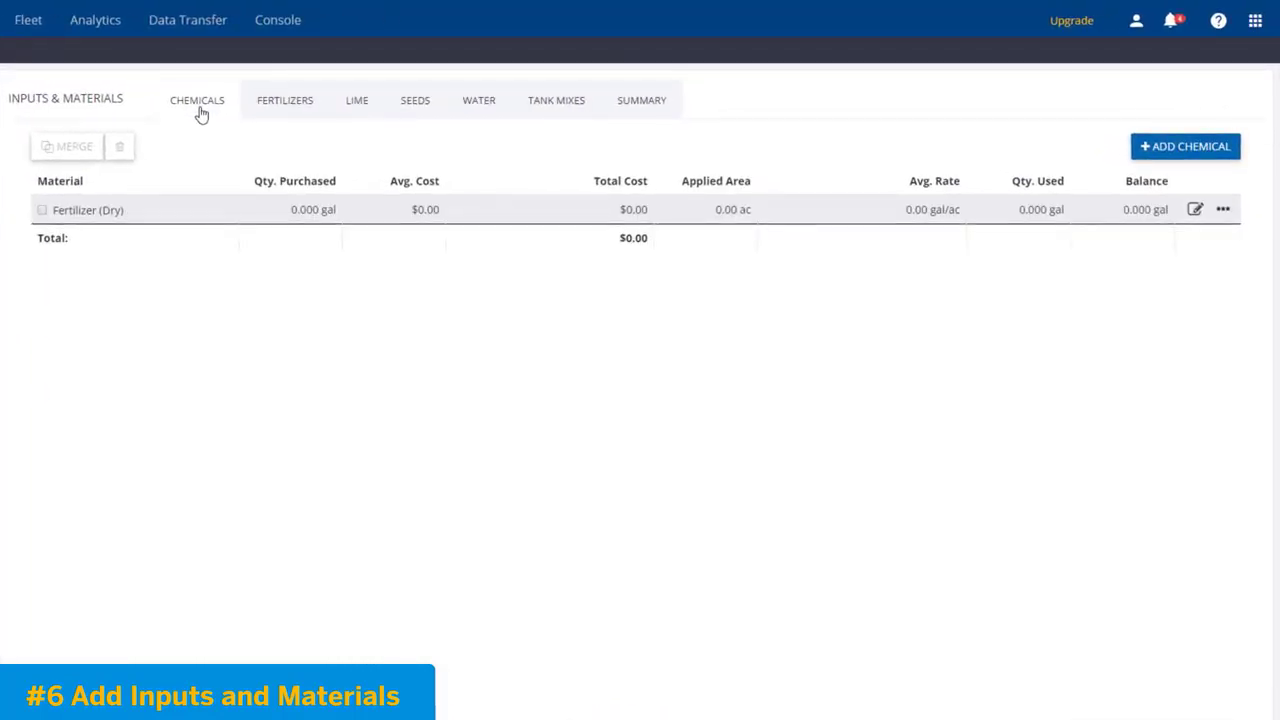
Step: Add a new chemical by searching 'Roundup' and filling the form with Monsanto's ROUNDUP ULTRA
{"action": "left_click", "coordinate": [1158, 148]}
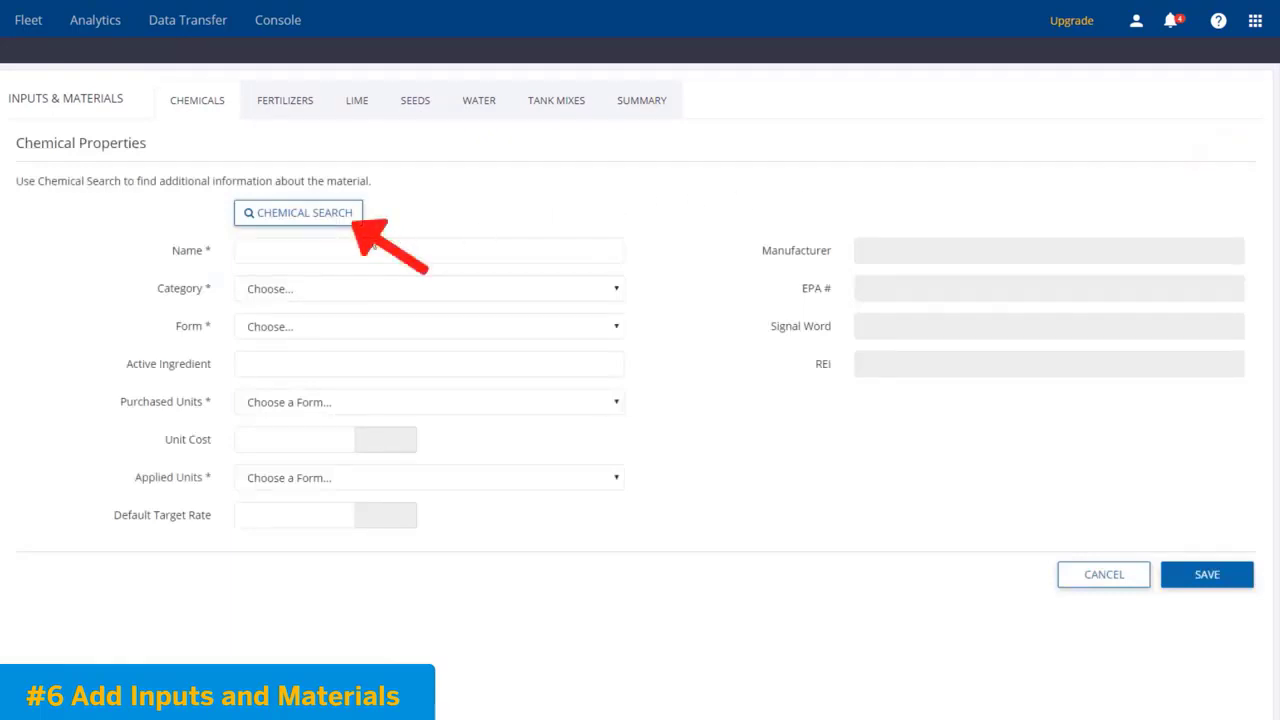
{"action": "left_click", "coordinate": [305, 219]}
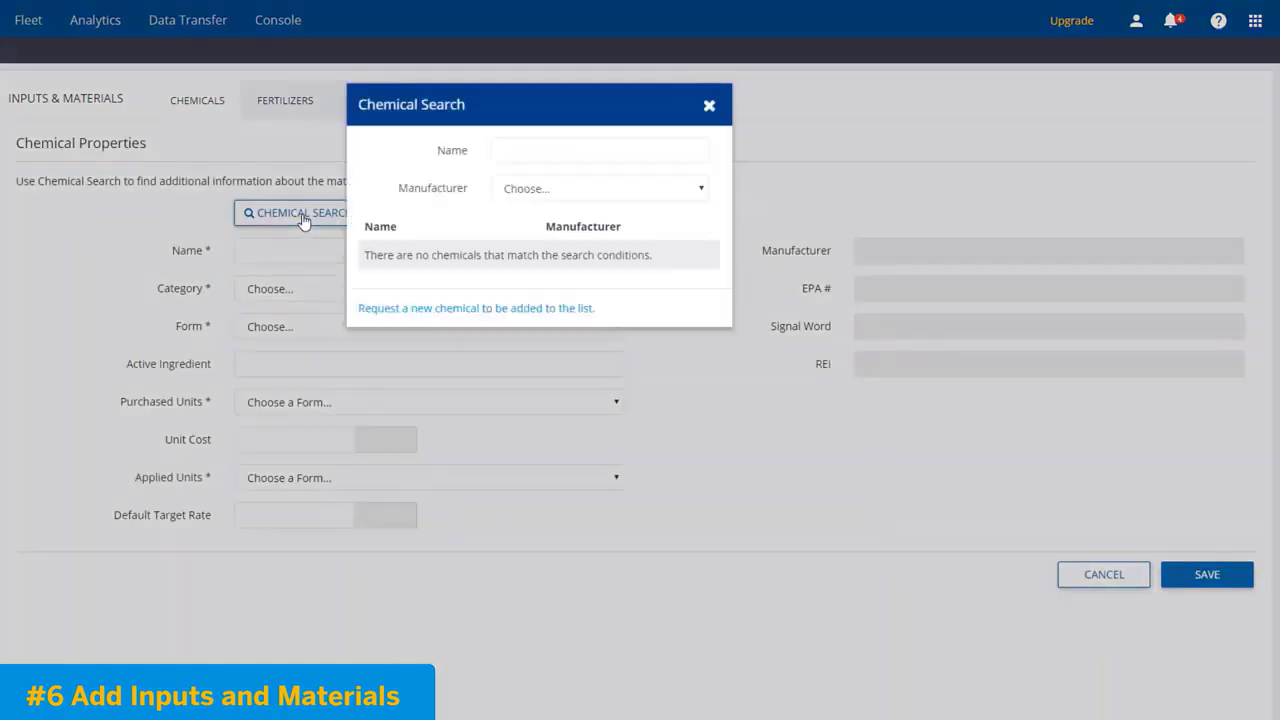
{"action": "left_click", "coordinate": [535, 151]}
{"action": "type", "text": "R"}
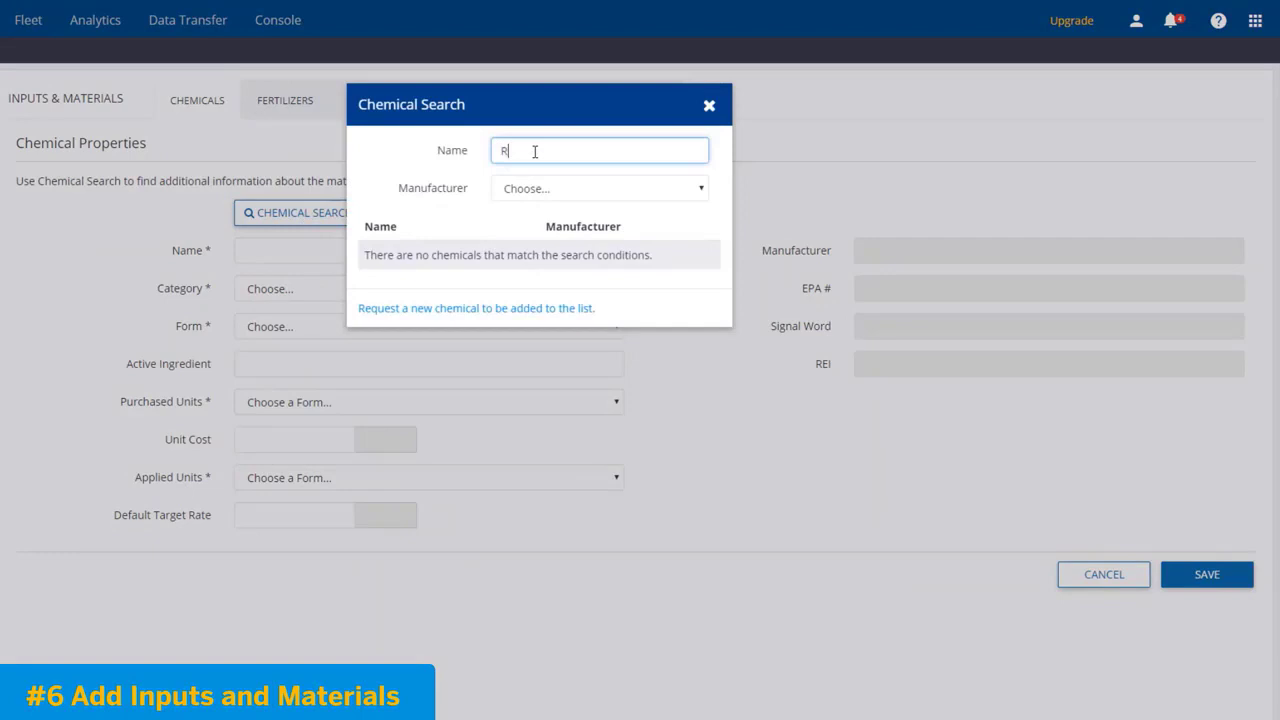
{"action": "type", "text": "oundup"}
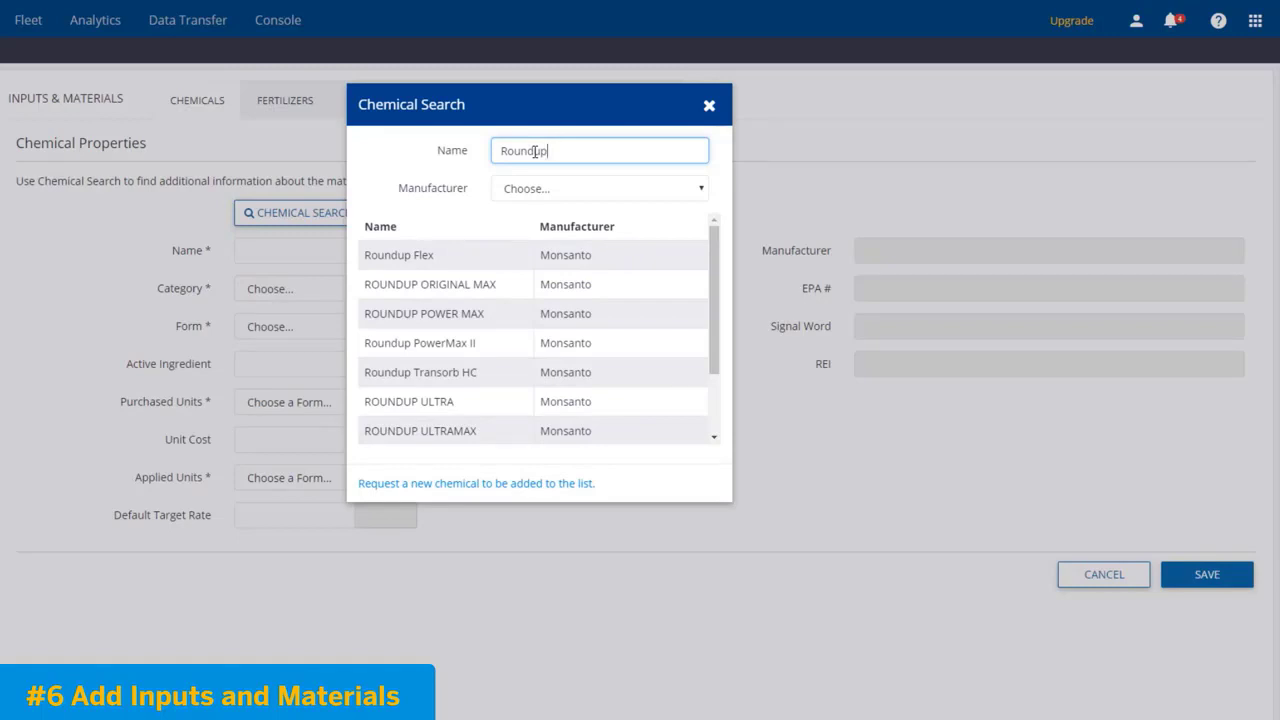
{"action": "left_click", "coordinate": [599, 195]}
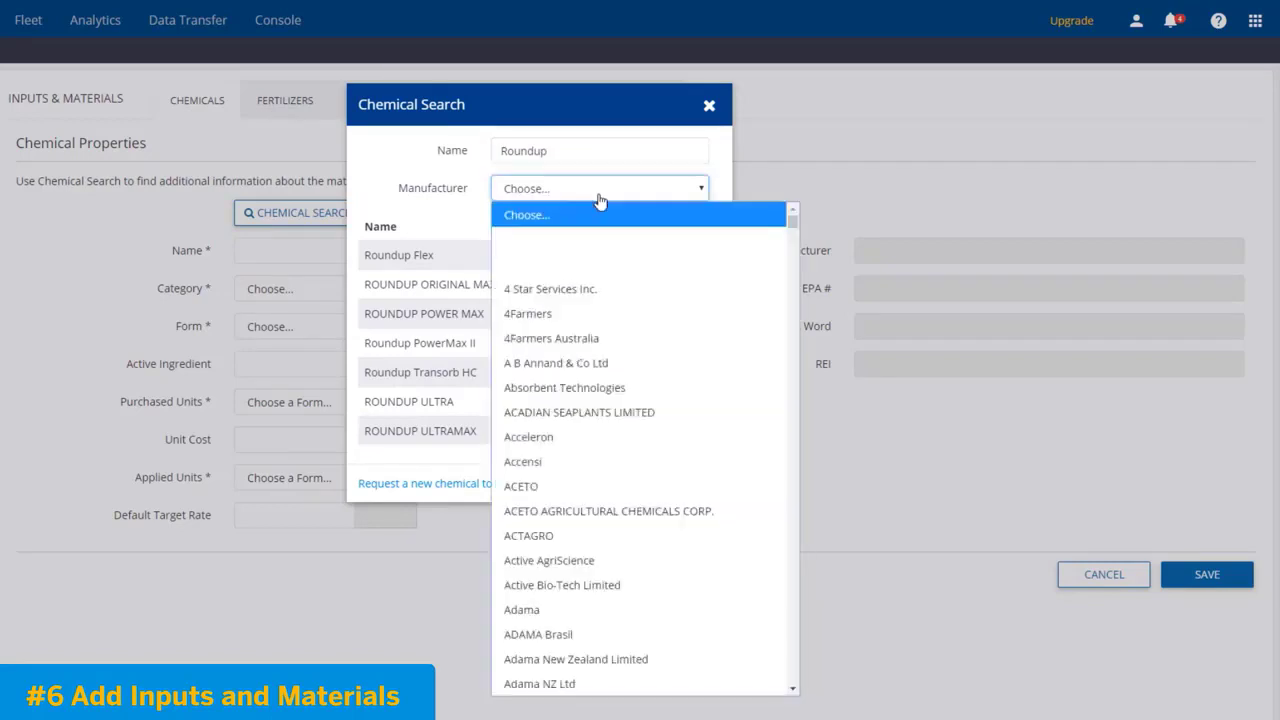
{"action": "left_click", "coordinate": [599, 200]}
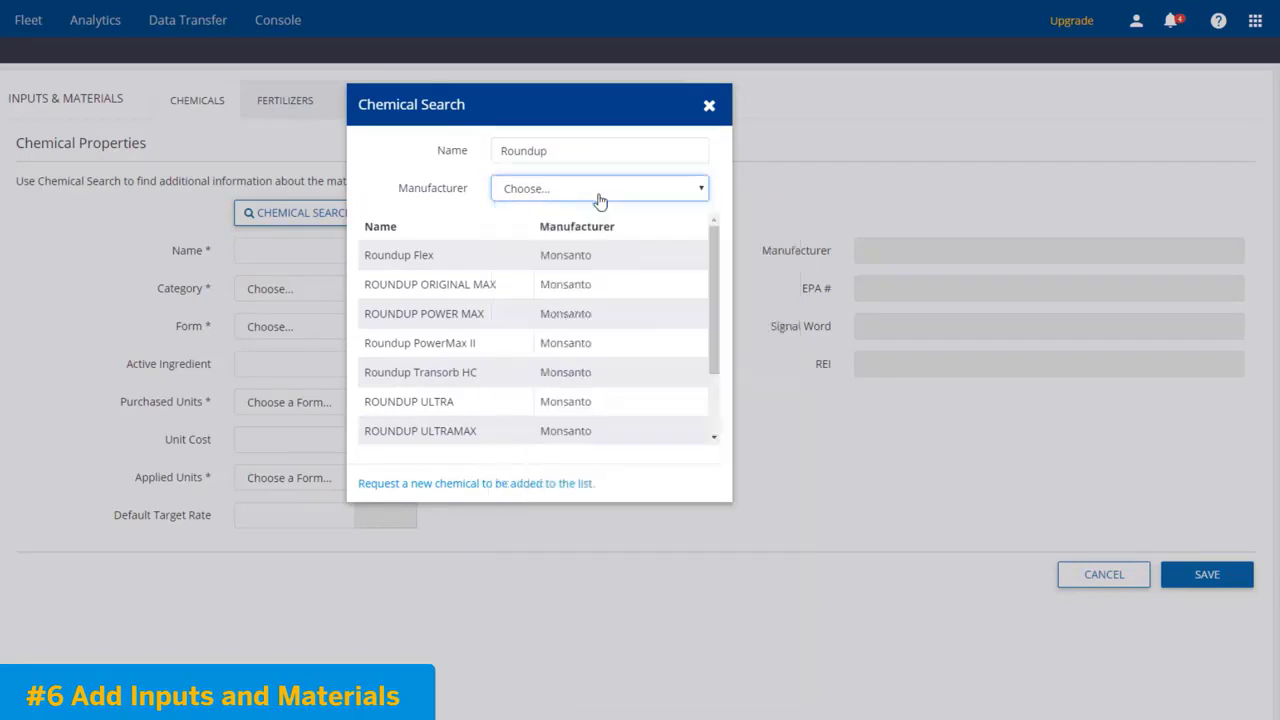
{"action": "left_click", "coordinate": [450, 401]}
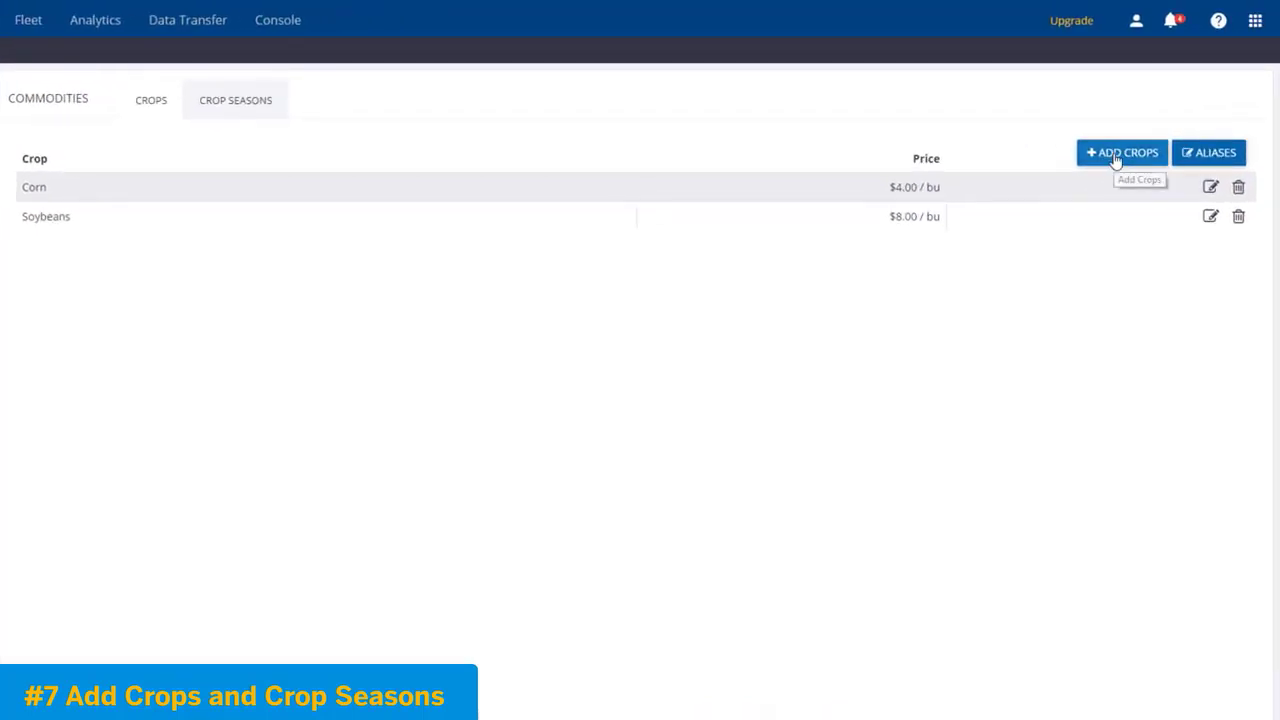
Step: Add Wheat to the farm's Crops list
{"action": "left_click", "coordinate": [1116, 160]}
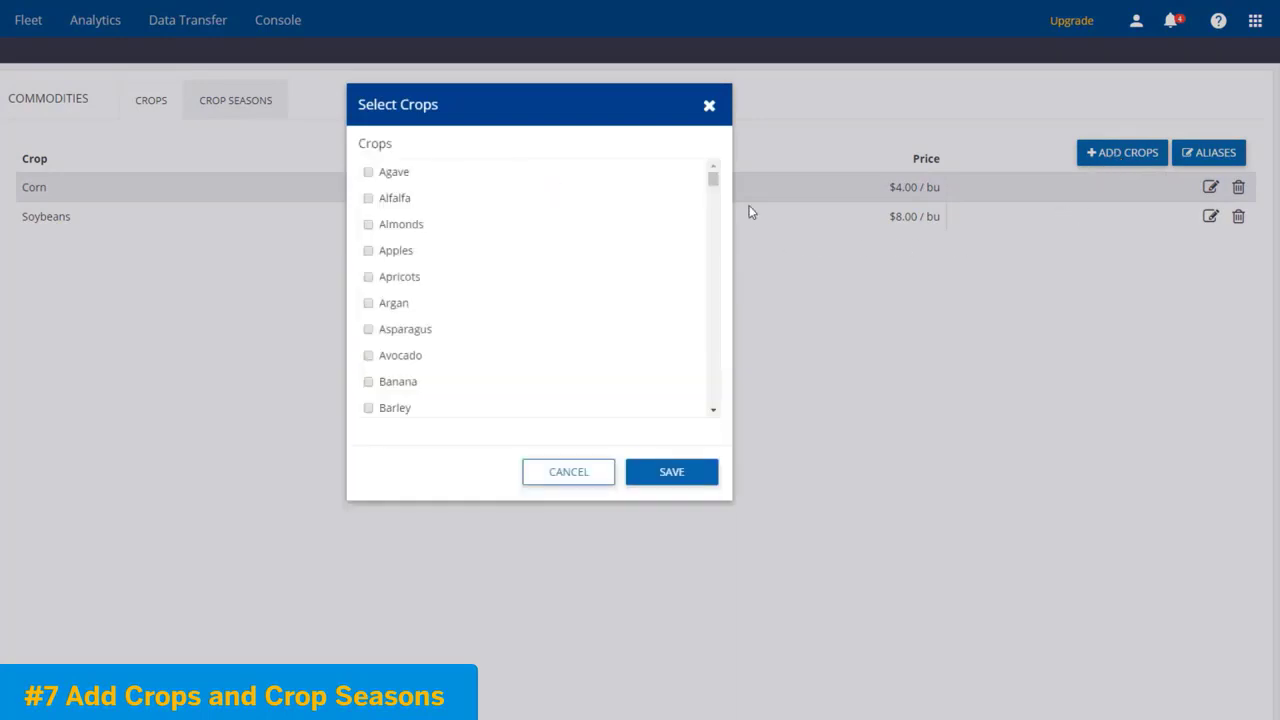
{"action": "left_click_drag", "start_coordinate": [713, 178], "coordinate": [722, 402]}
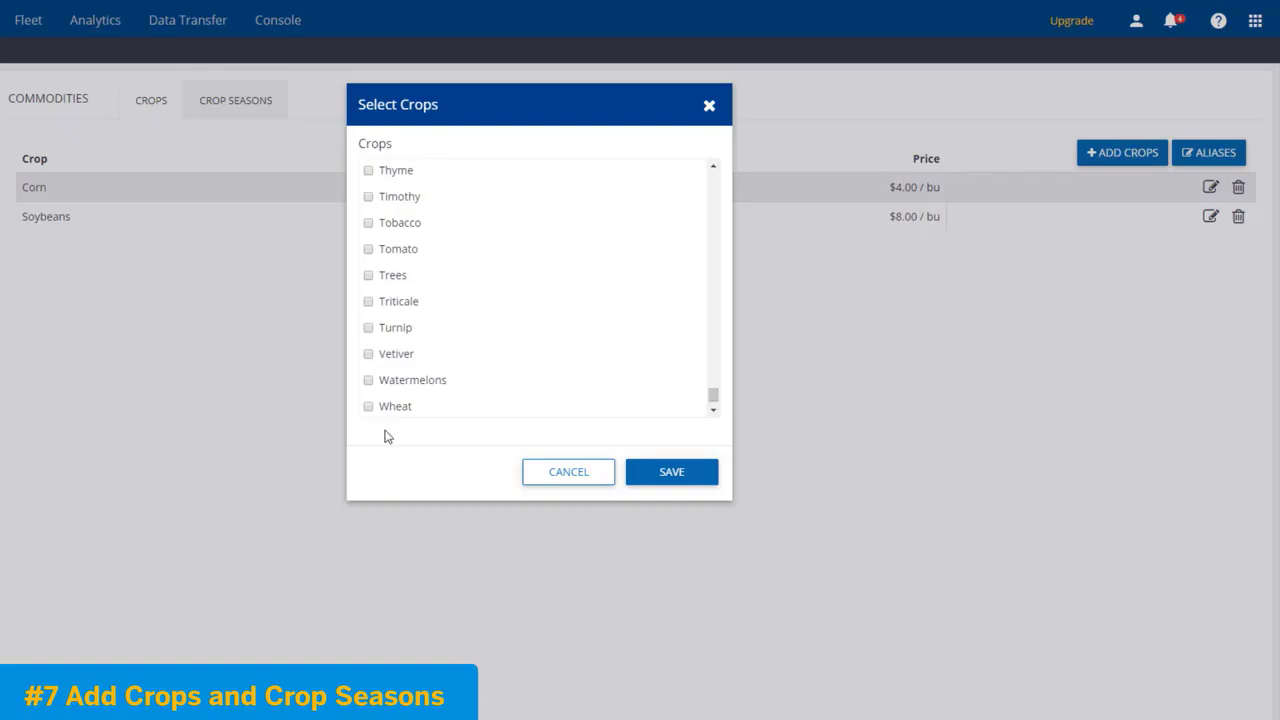
{"action": "left_click", "coordinate": [368, 406]}
{"action": "left_click", "coordinate": [672, 474]}
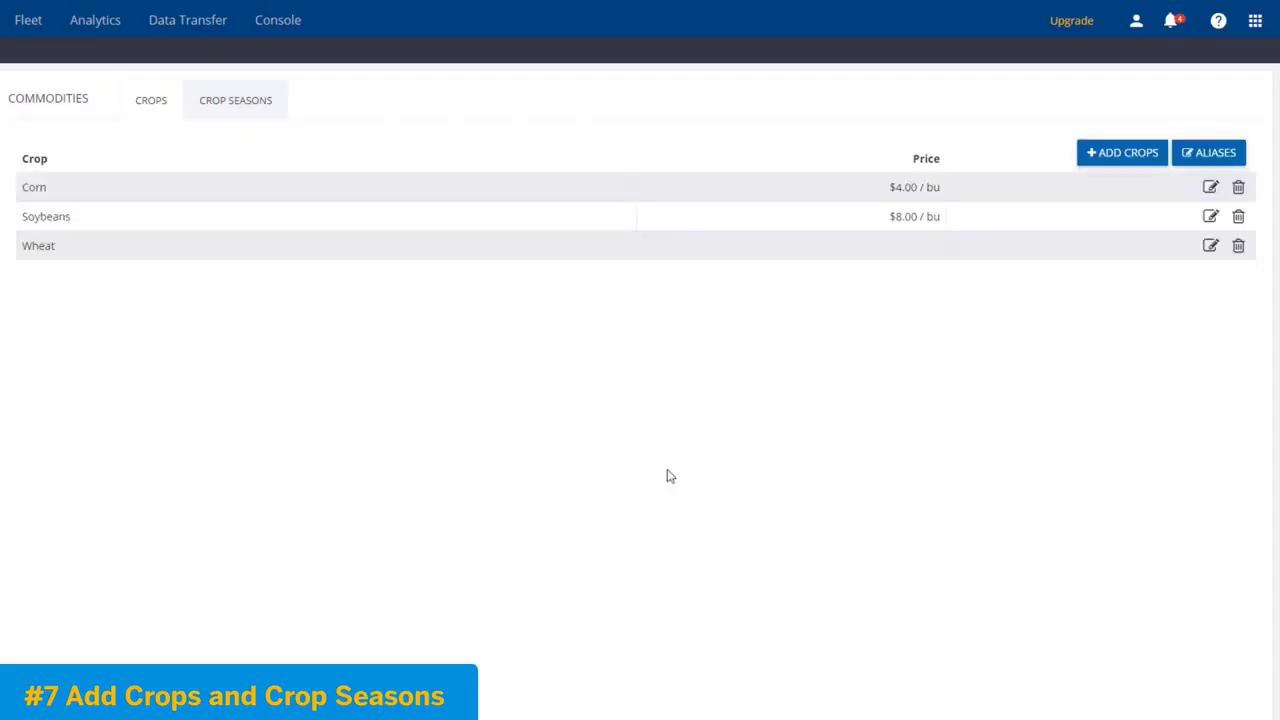
Step: Set the Wheat price to $5.00 per bushel
{"action": "left_click", "coordinate": [1210, 246]}
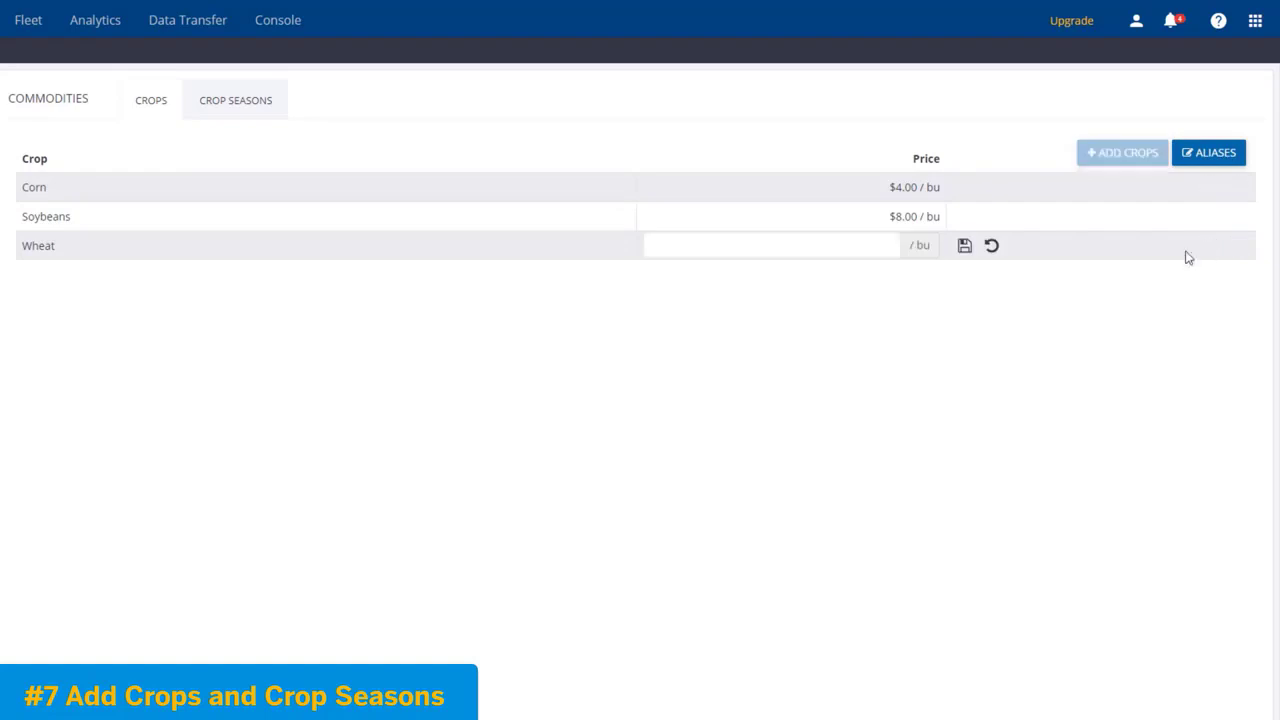
{"action": "left_click", "coordinate": [790, 247]}
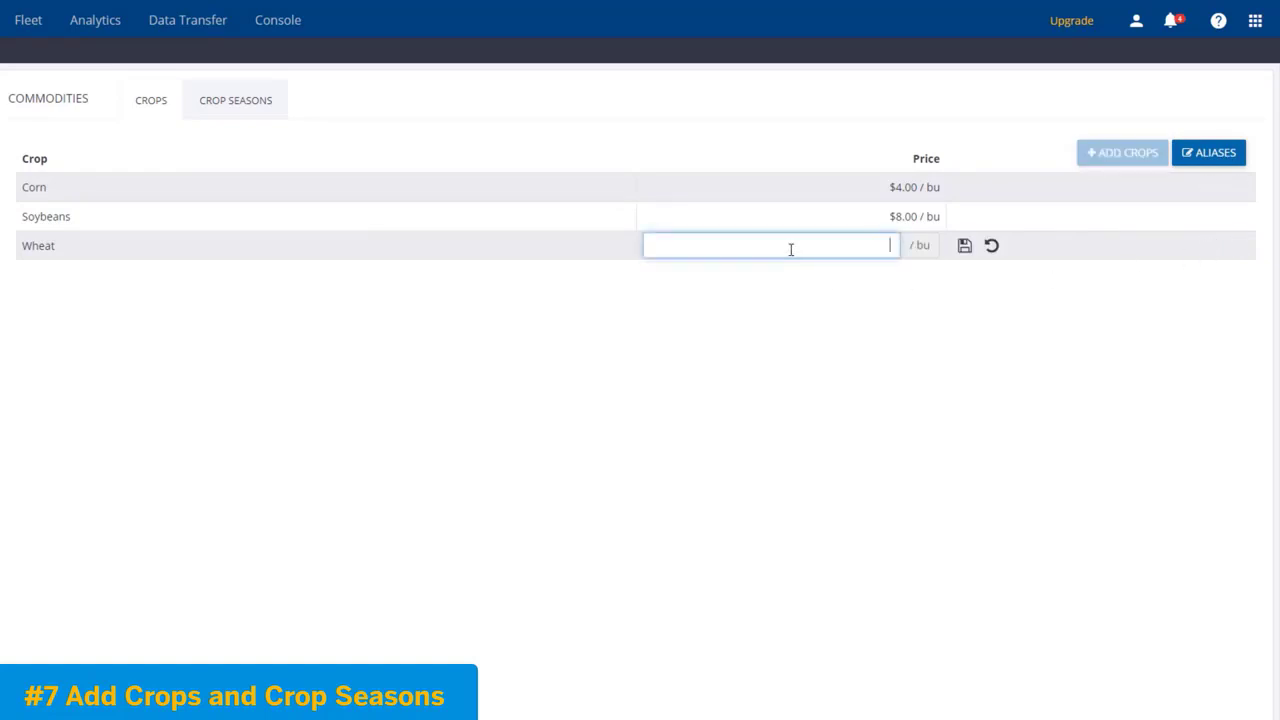
{"action": "type", "text": "5"}
{"action": "left_click", "coordinate": [966, 250]}
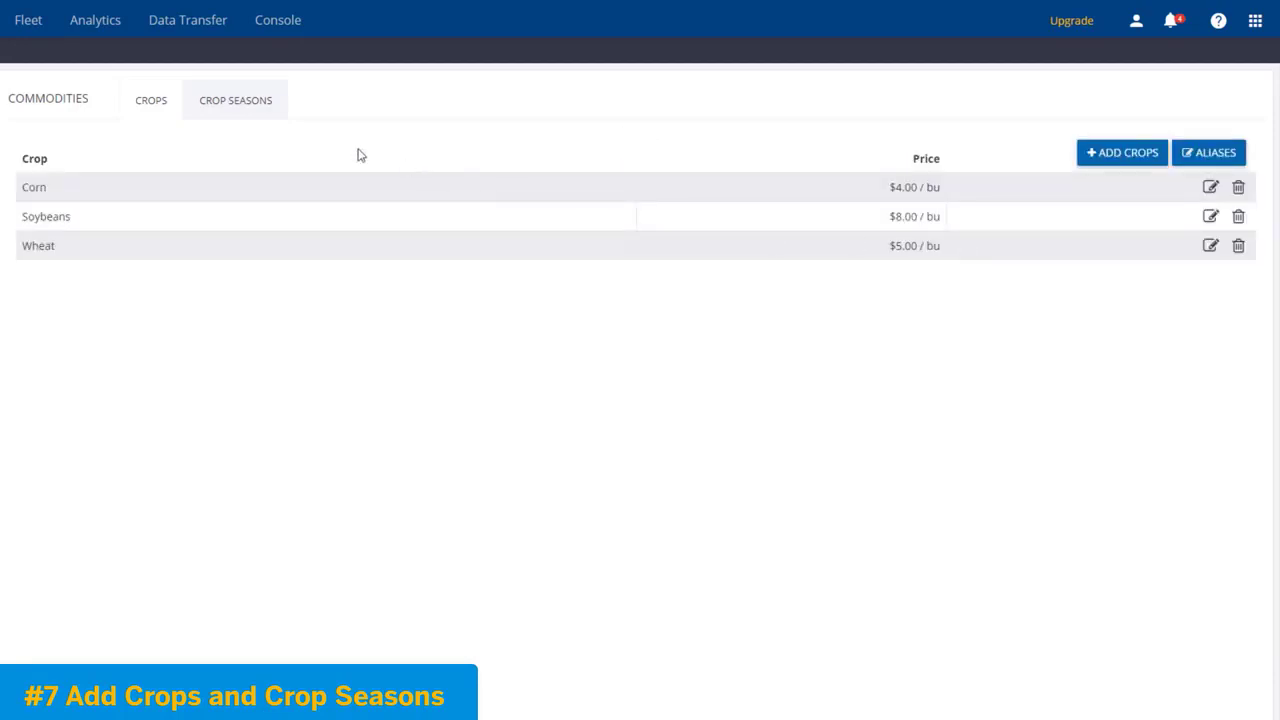
Step: Create a Wheat crop season for 01/01/2019–12/31/2019 with default yield potential 95
{"action": "left_click", "coordinate": [242, 108]}
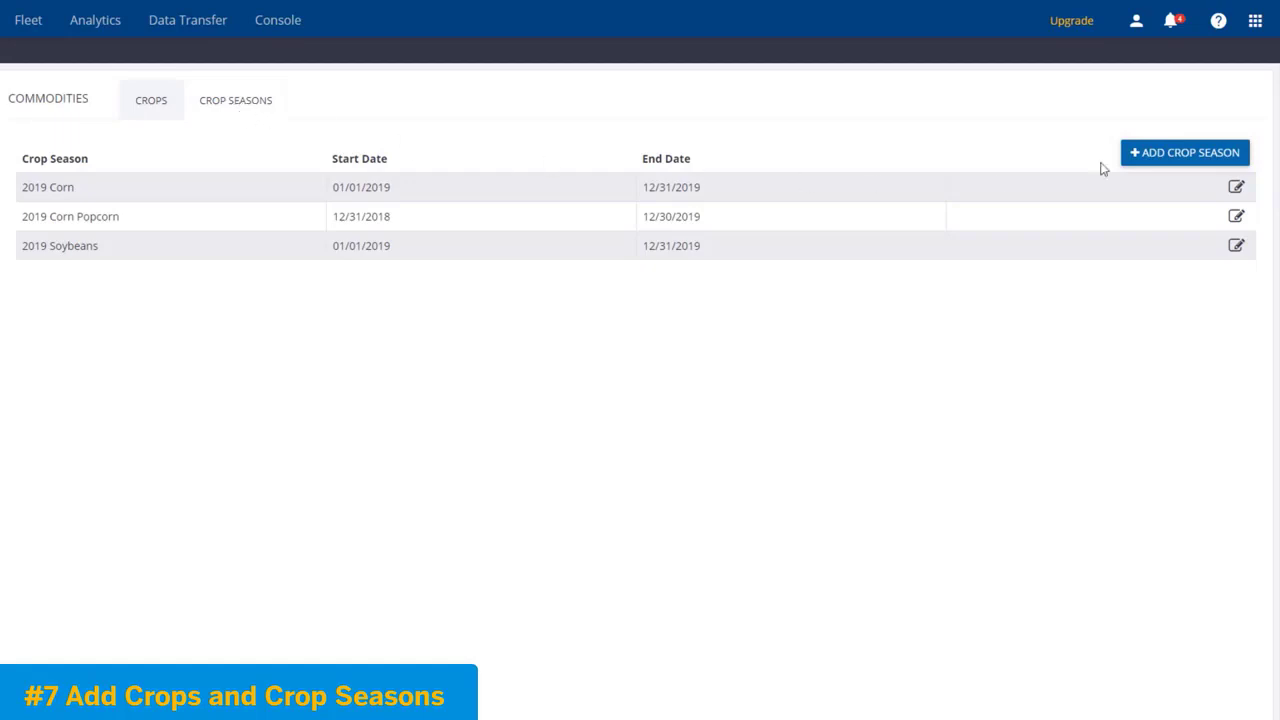
{"action": "left_click", "coordinate": [1152, 160]}
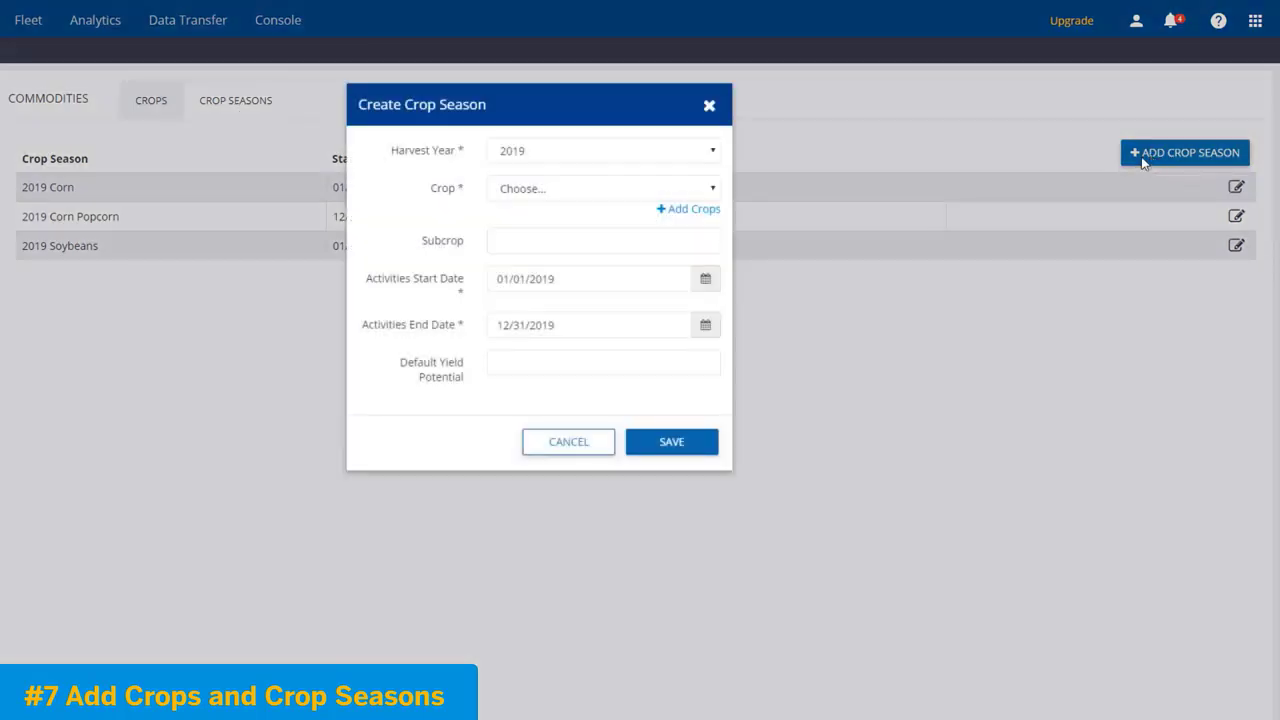
{"action": "left_click", "coordinate": [604, 196]}
{"action": "left_click", "coordinate": [583, 289]}
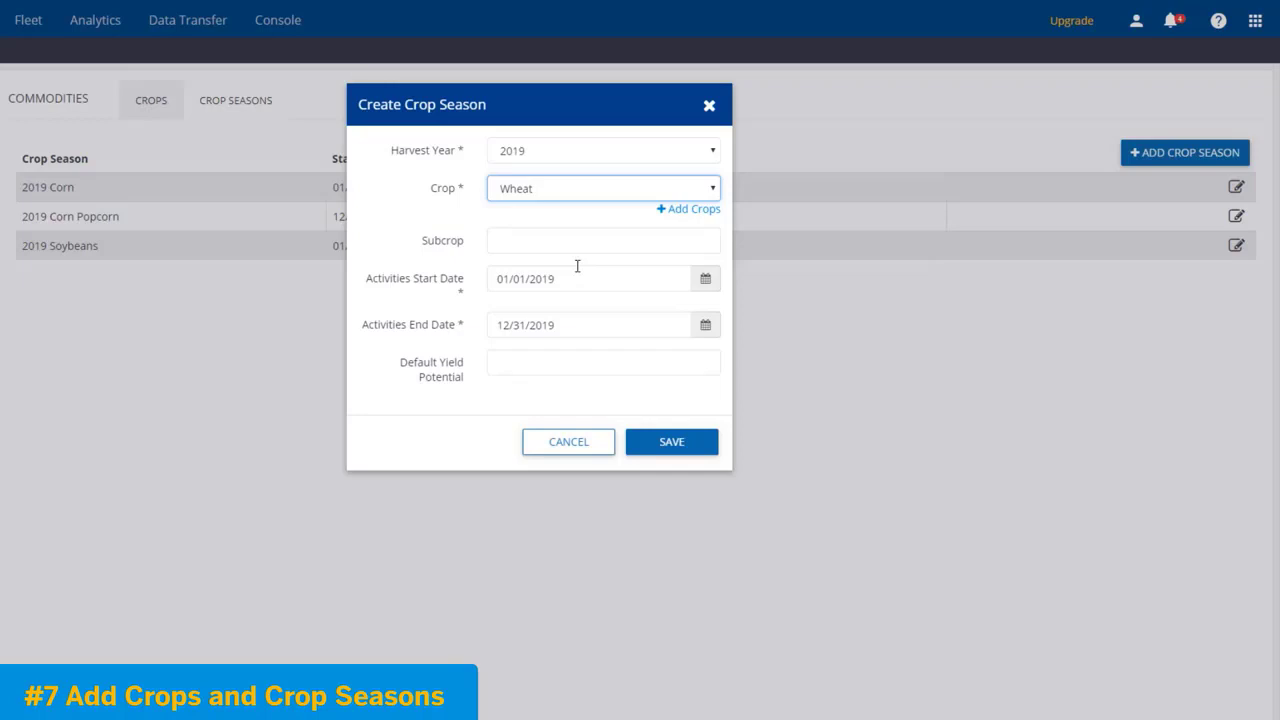
{"action": "left_click", "coordinate": [550, 368]}
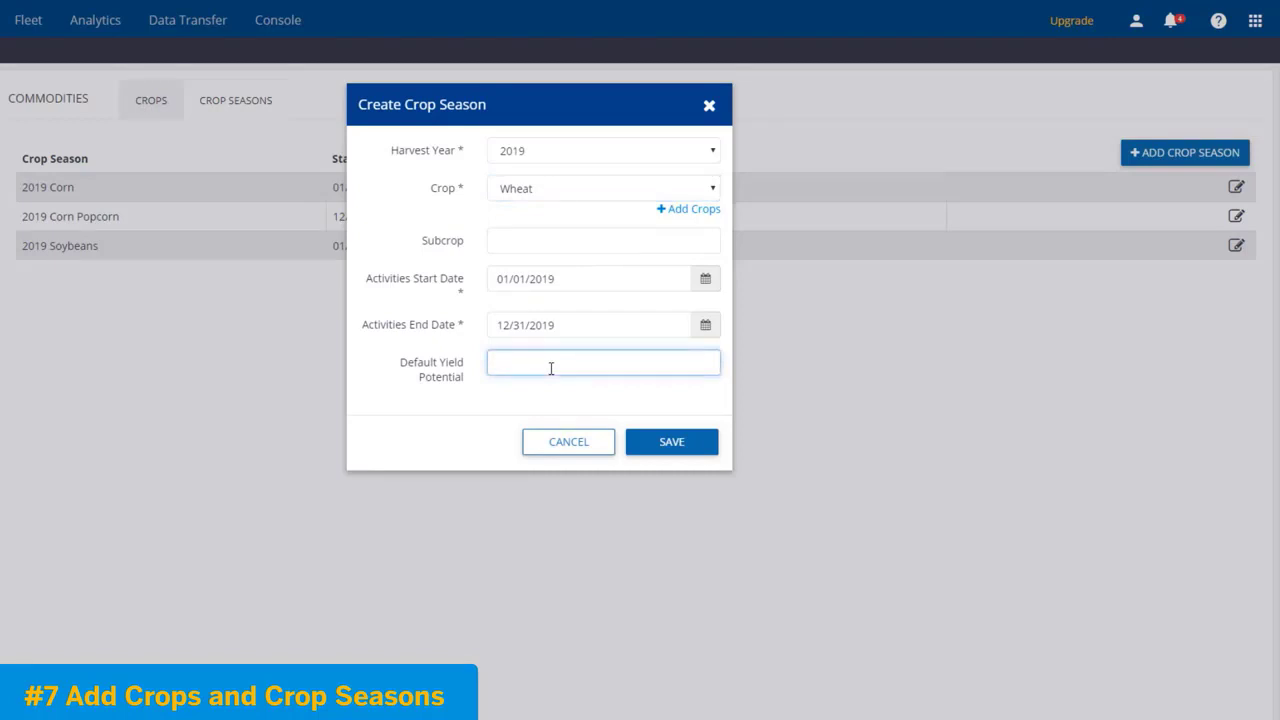
{"action": "type", "text": "95"}
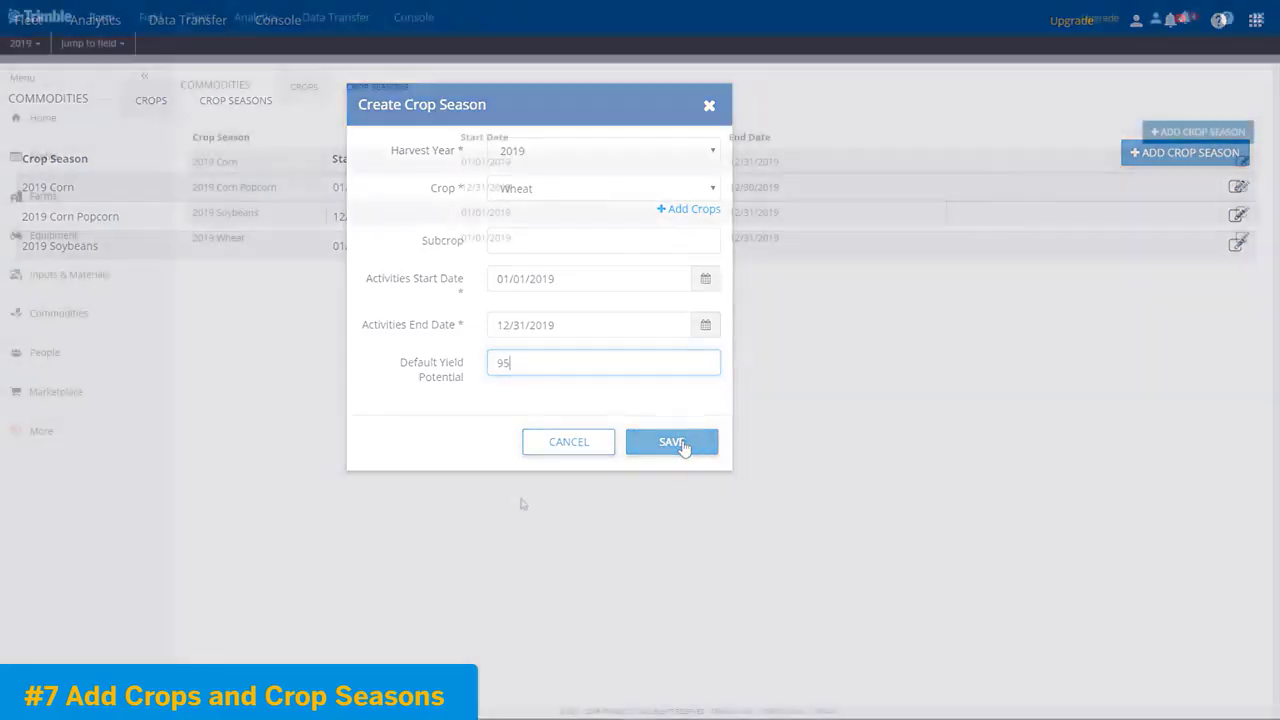
{"action": "left_click", "coordinate": [683, 446]}
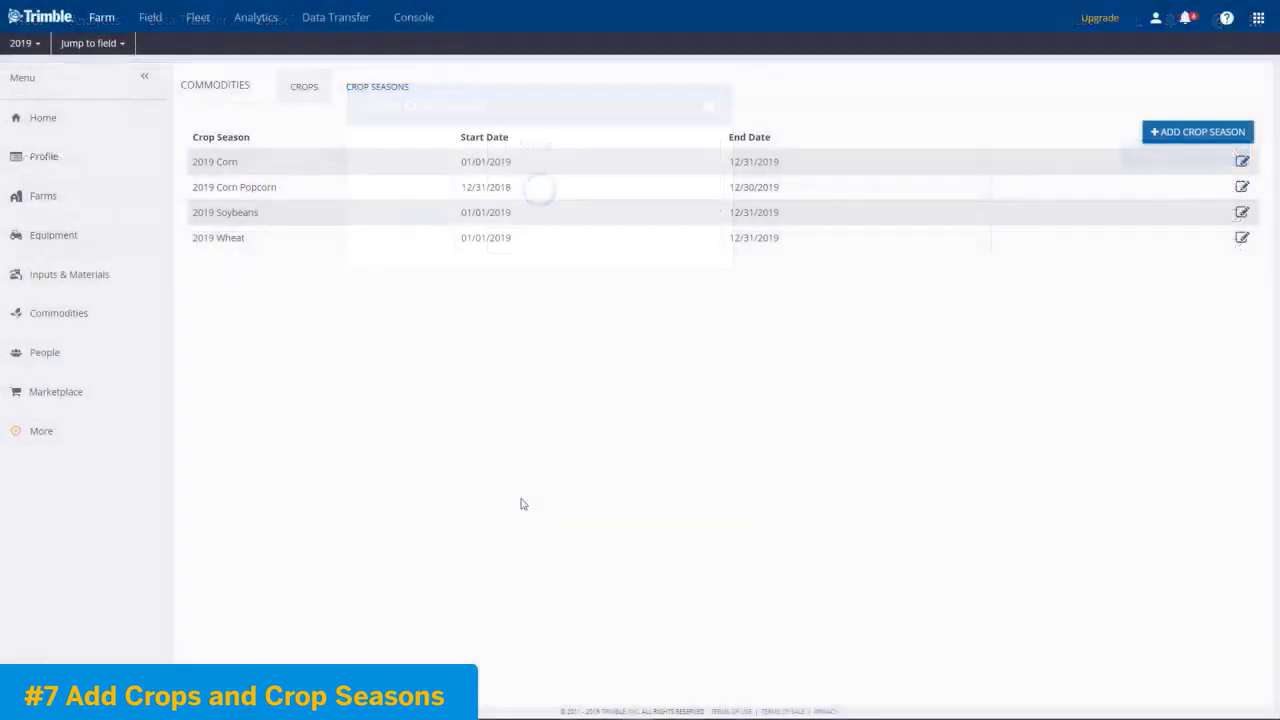